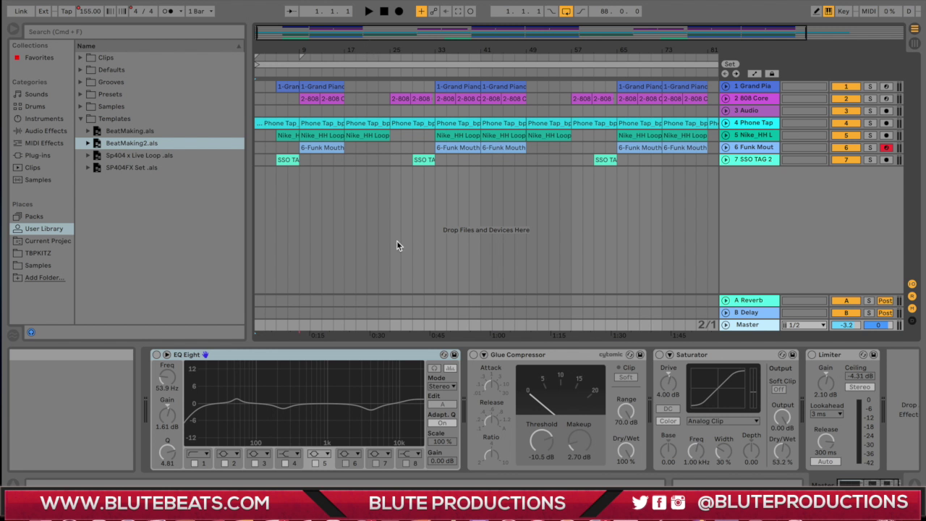
# Unfold the Master track and audition the beat with its master effects bypassed
pyautogui.click(727, 326)
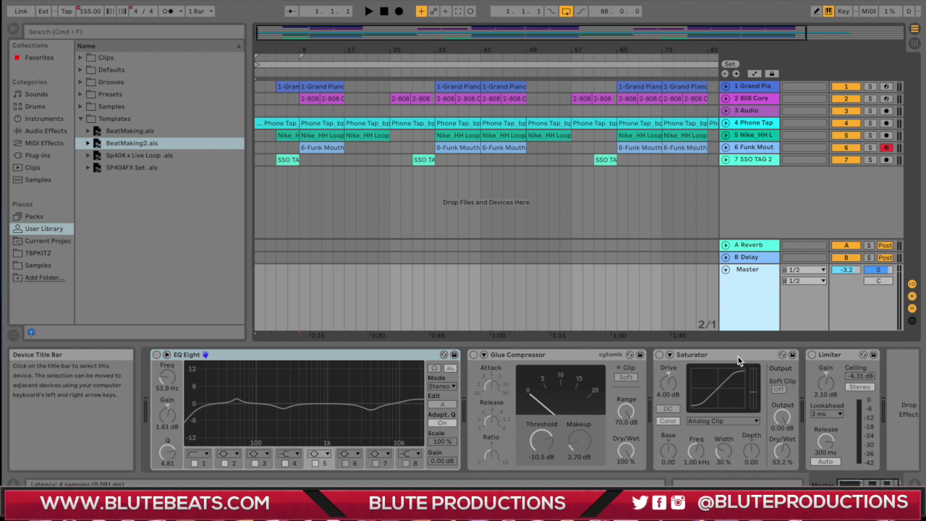
pyautogui.click(699, 356)
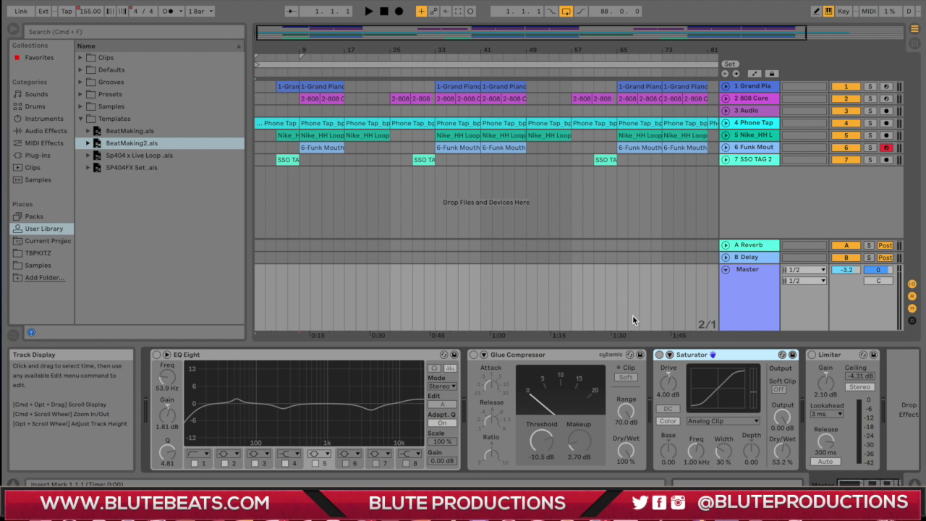
pyautogui.click(369, 12)
pyautogui.click(384, 12)
pyautogui.click(384, 12)
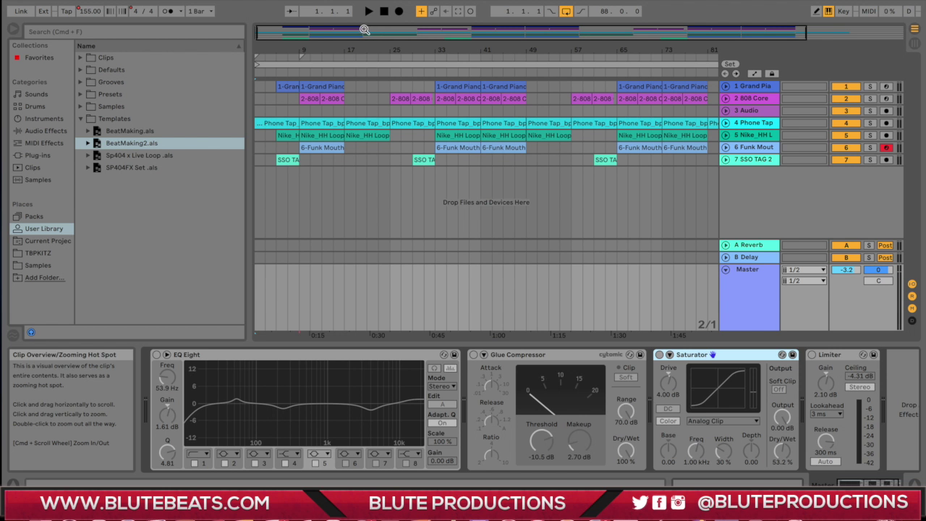
pyautogui.click(369, 12)
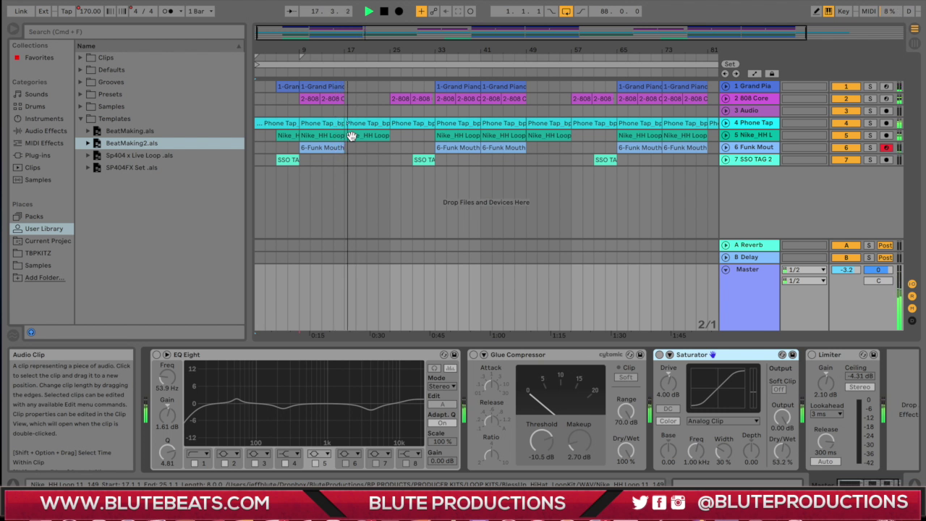
pyautogui.press('space')
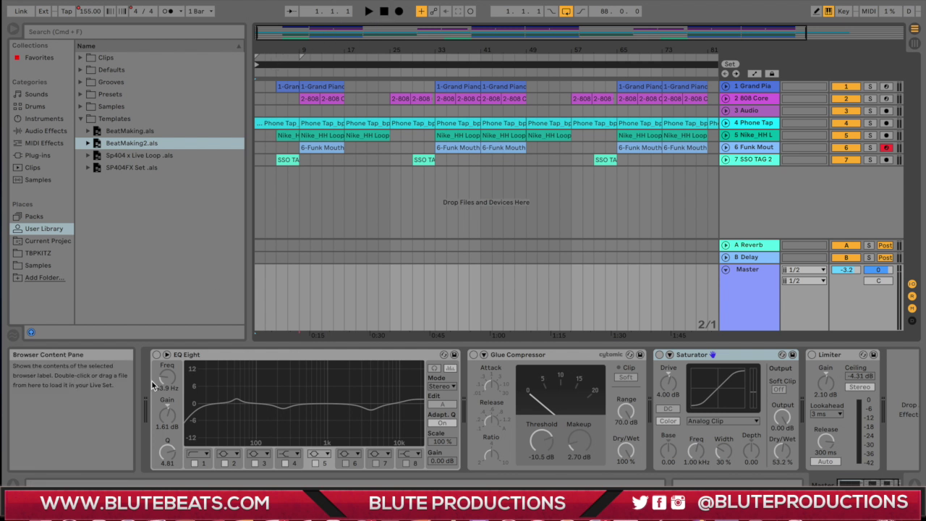
# Enable EQ Eight, Glue Compressor, Saturator and Limiter on the Master track while the beat plays, and stop playback
pyautogui.press('space')
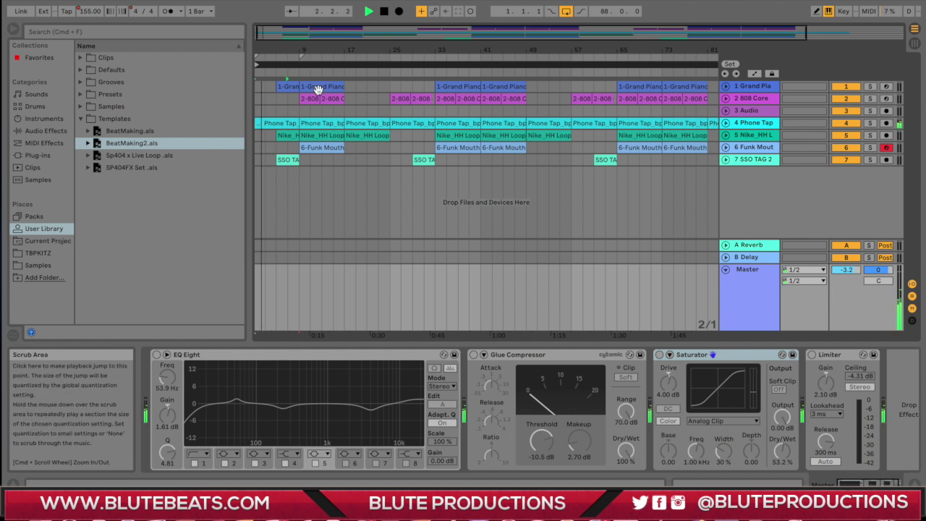
pyautogui.click(157, 356)
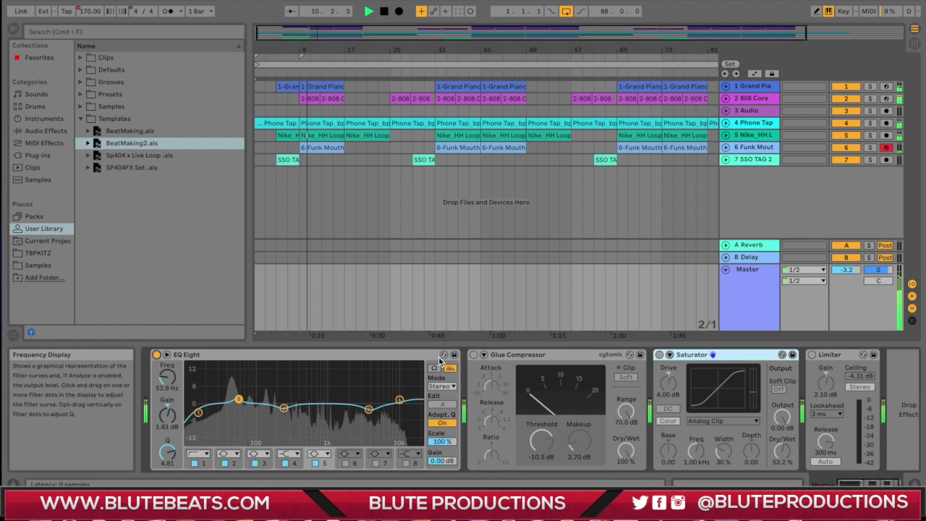
pyautogui.click(473, 355)
pyautogui.click(659, 355)
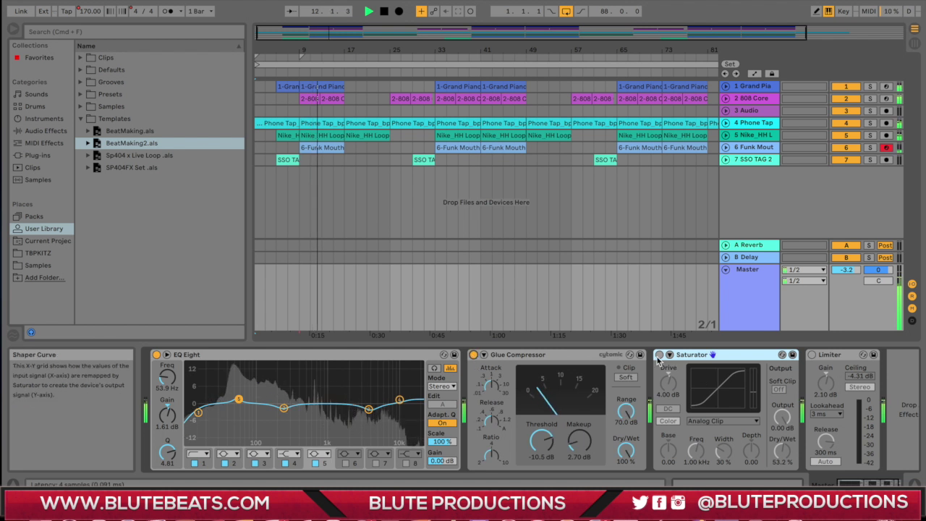
pyautogui.click(812, 356)
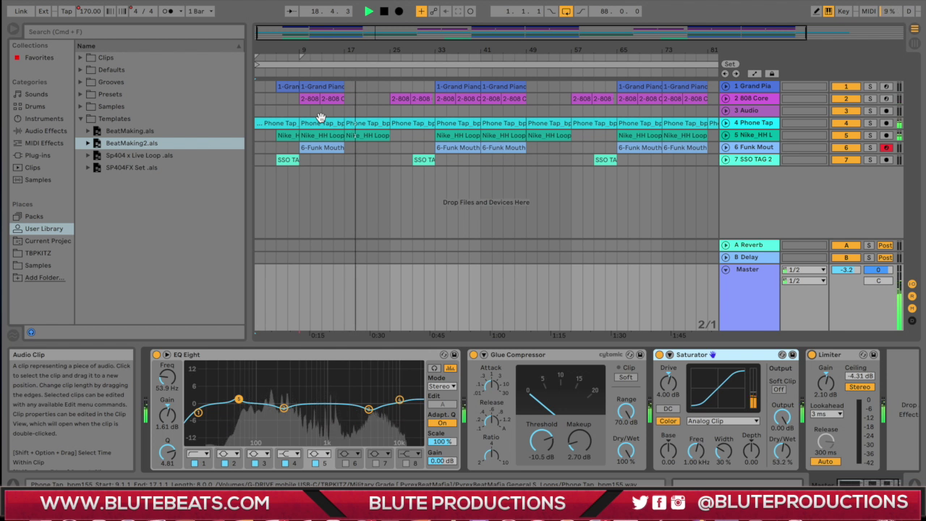
pyautogui.press('space')
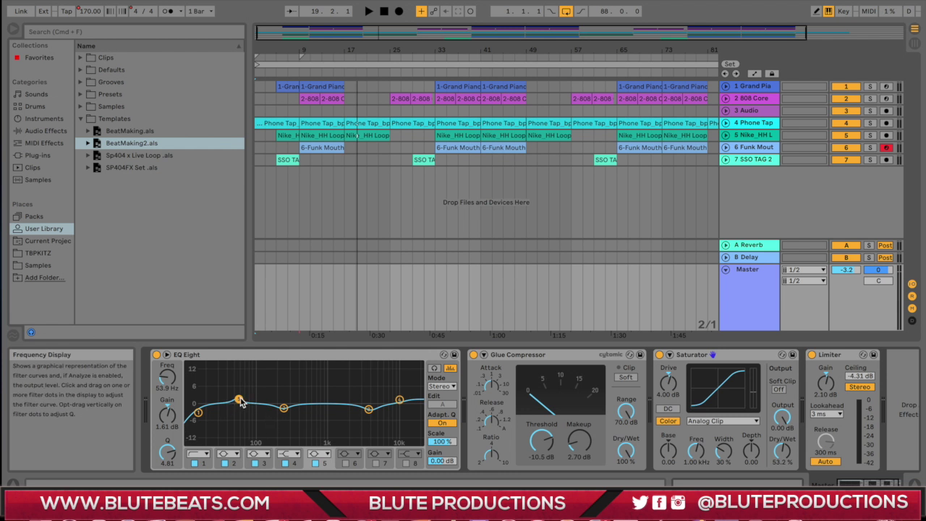
# Lower EQ Eight's band 3 to about -3.10 dB at 4.26 kHz and review the 240 Hz and 11.1 kHz bands
pyautogui.click(285, 409)
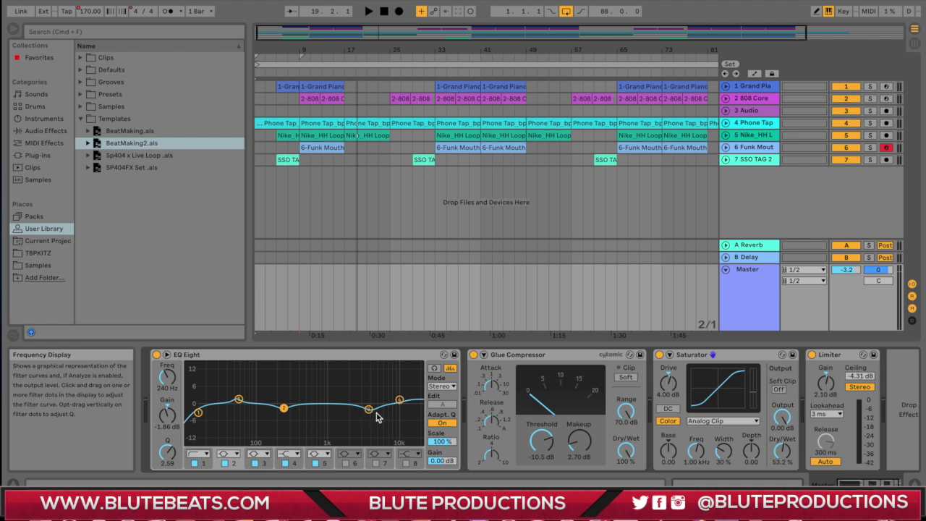
pyautogui.moveTo(370, 410); pyautogui.dragTo(370, 411)
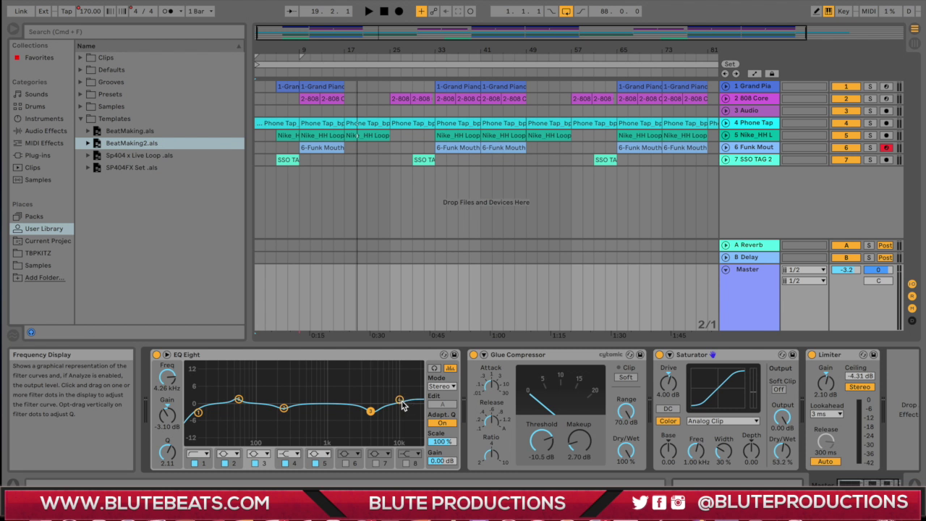
pyautogui.click(401, 400)
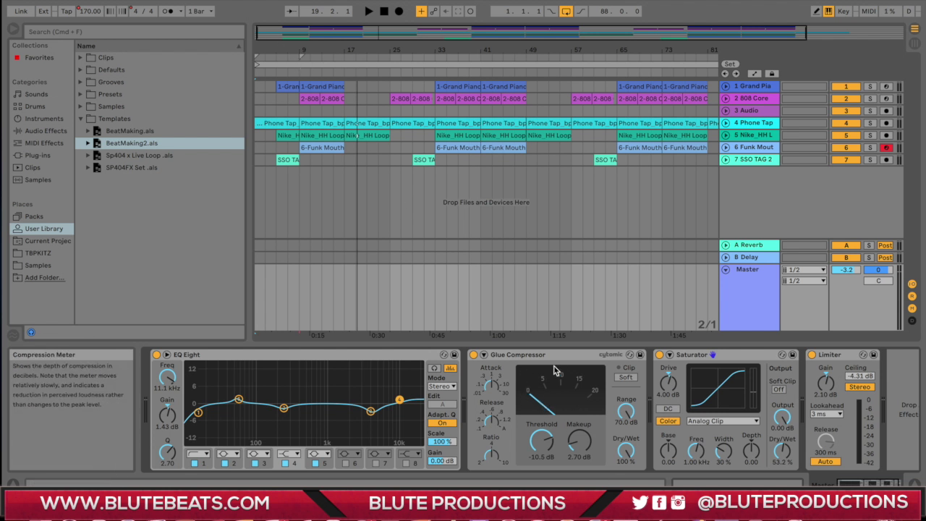
# Play the beat from bar 33 and compare the sound with the Glue Compressor bypassed and enabled
pyautogui.click(443, 71)
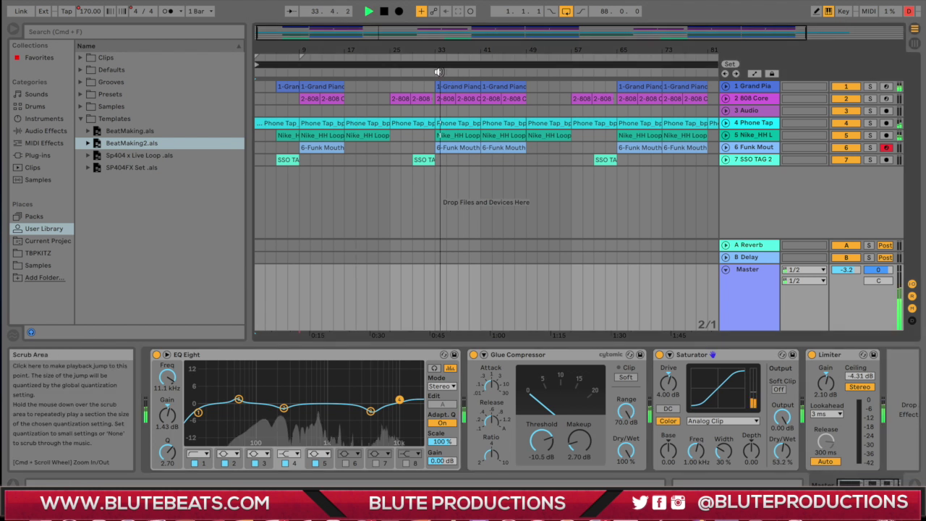
pyautogui.click(474, 355)
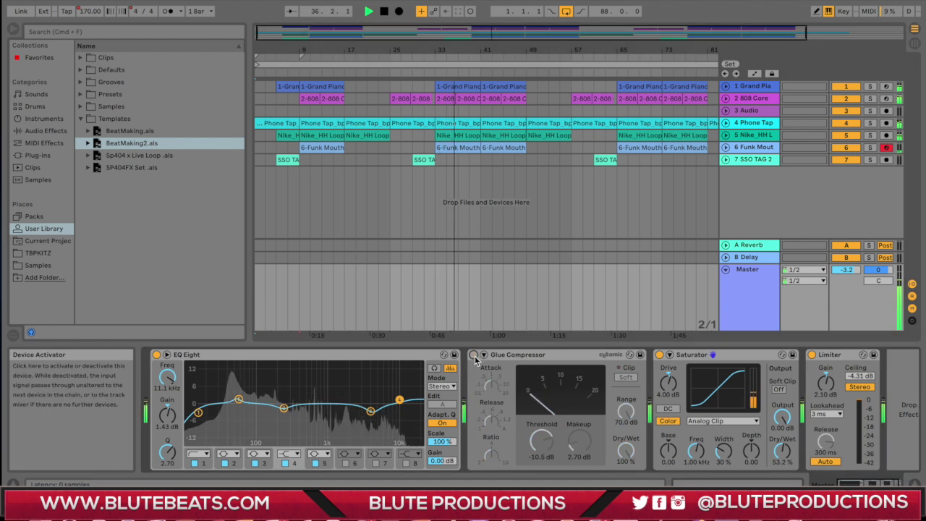
pyautogui.click(474, 355)
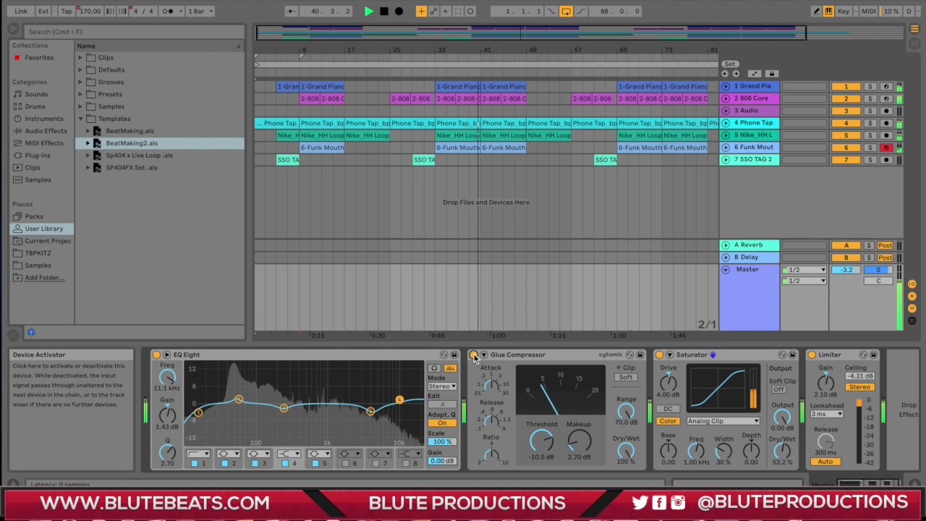
pyautogui.click(474, 354)
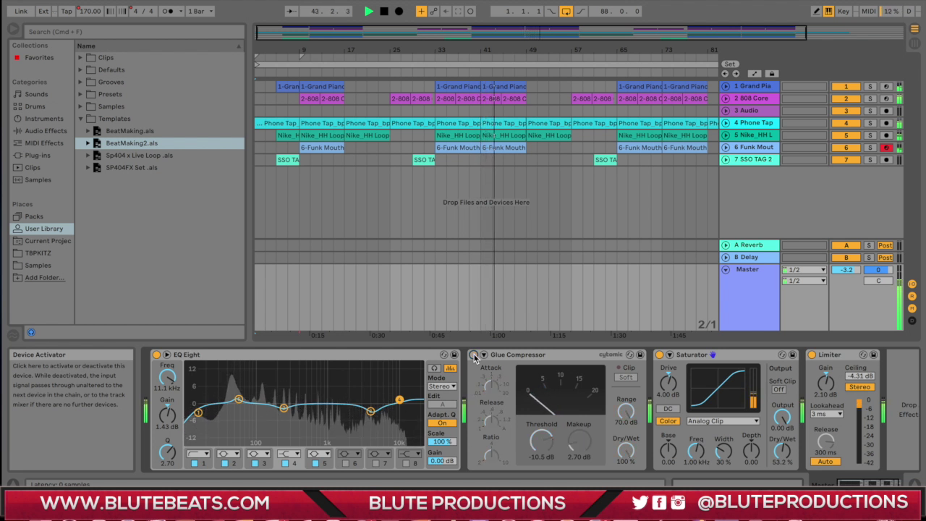
pyautogui.click(474, 355)
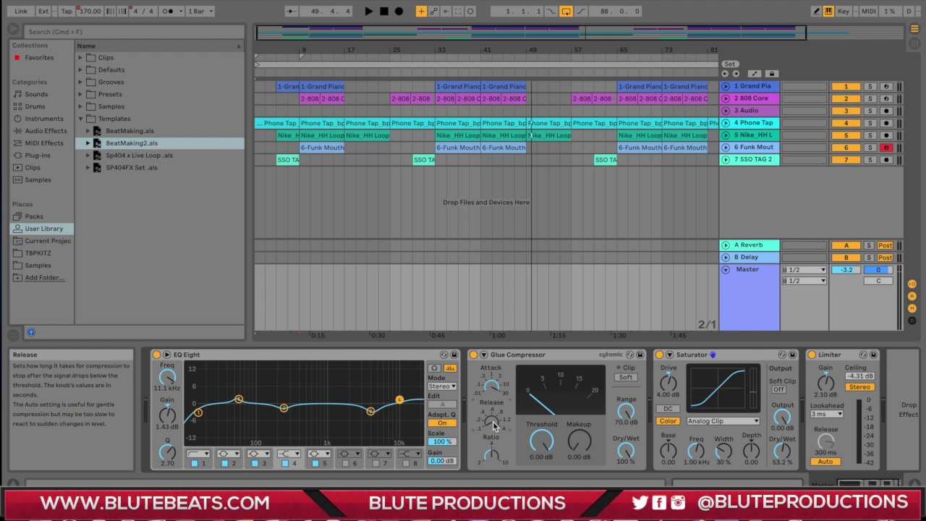
# Audition the beat from bar 9 and lower the Glue Compressor's threshold to about -5.71 dB
pyautogui.press('space')
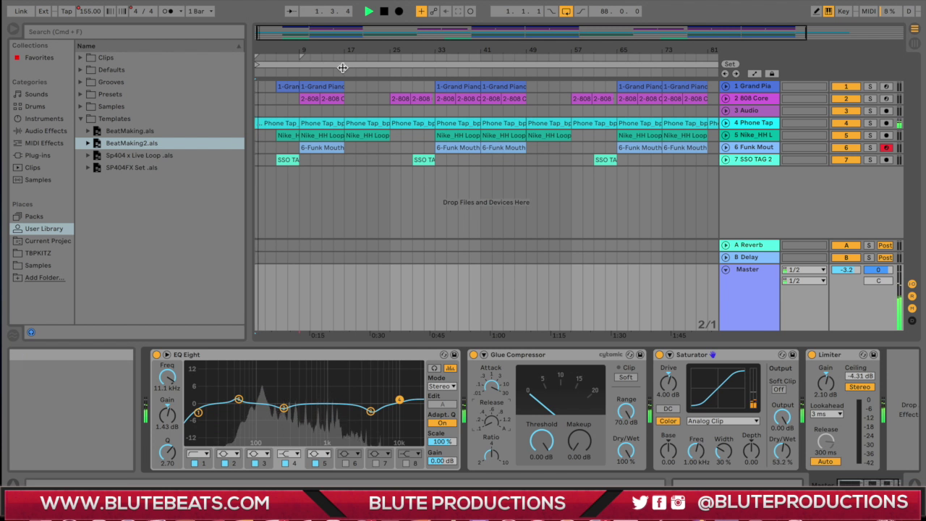
pyautogui.click(300, 74)
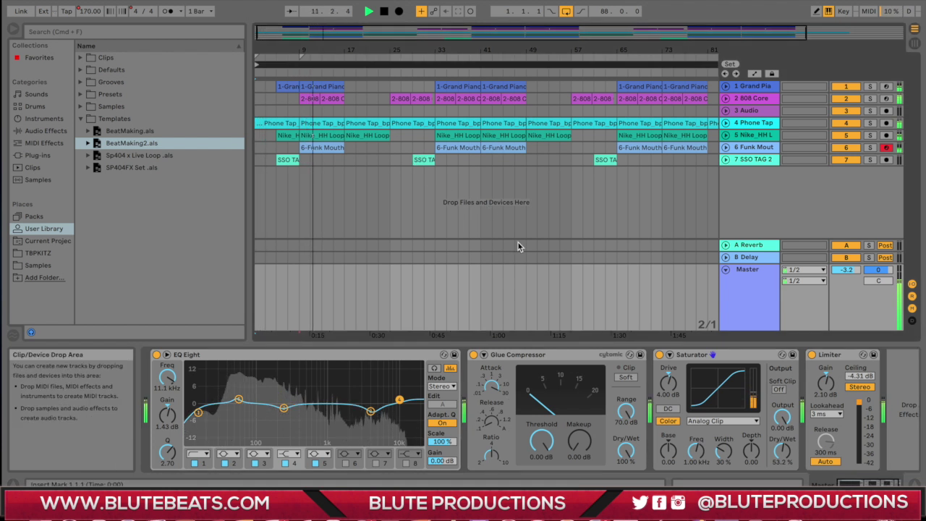
pyautogui.press('space')
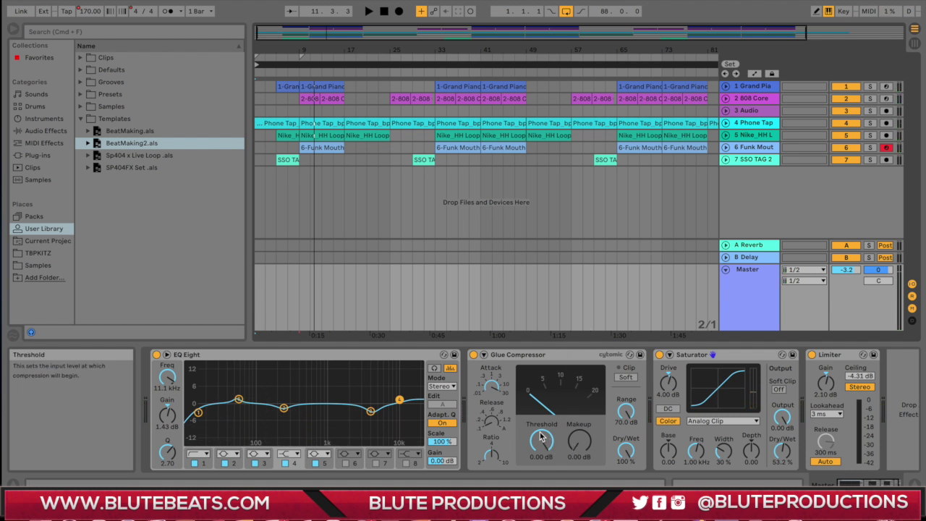
pyautogui.moveTo(542, 443); pyautogui.dragTo(542, 463)
pyautogui.press('Home')
pyautogui.press('space')
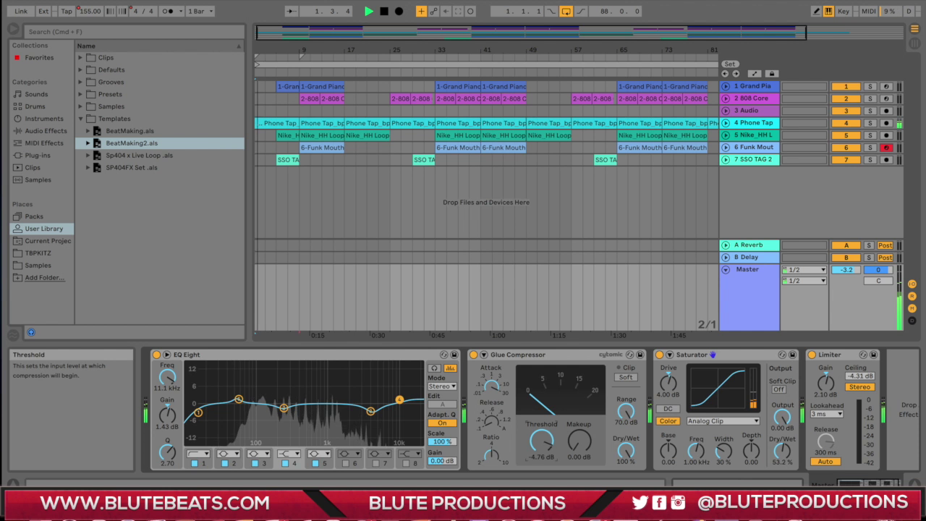
pyautogui.press('super+a')
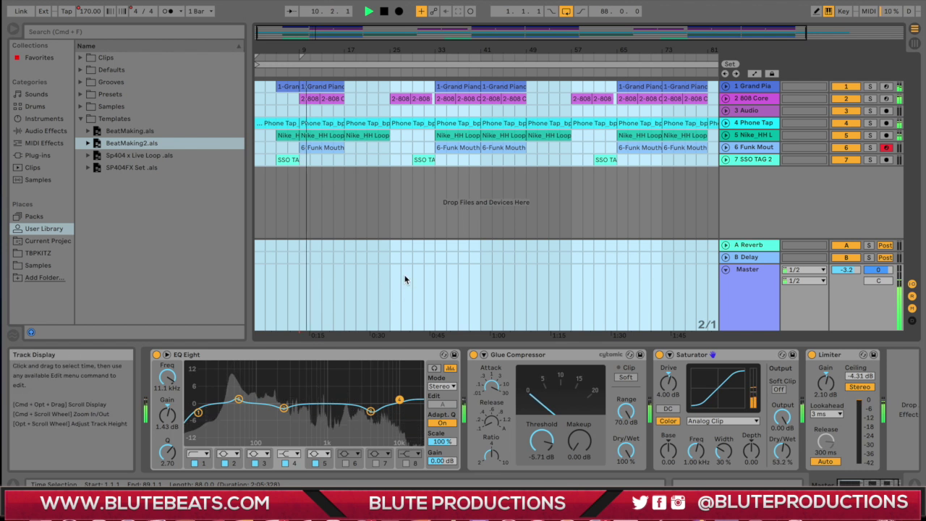
pyautogui.click(404, 273)
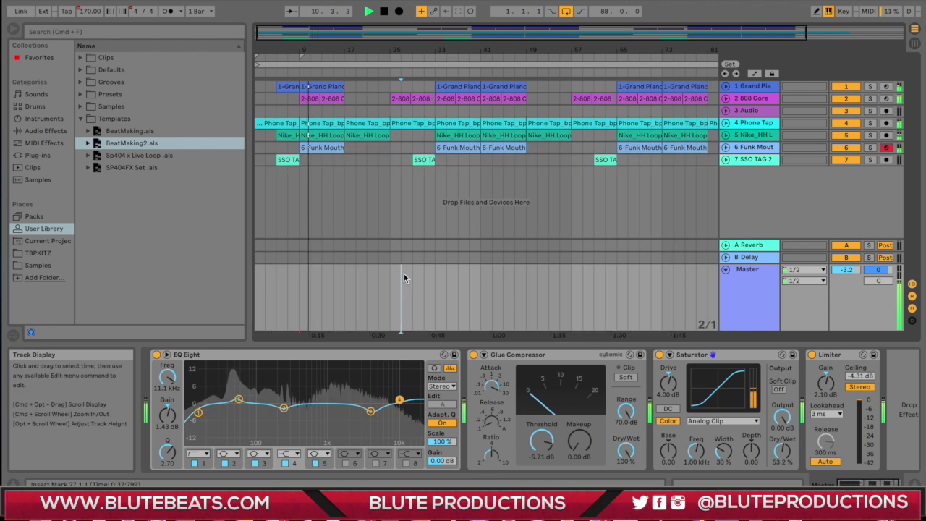
# Tune the Glue Compressor's threshold to about -12.4 dB and adjust its attack and release while auditioning the beat
pyautogui.moveTo(542, 442); pyautogui.dragTo(542, 480)
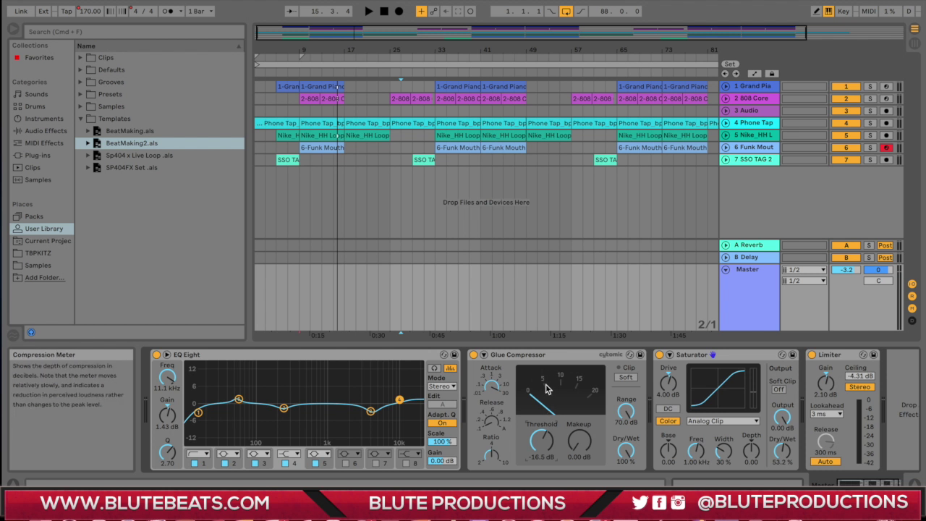
pyautogui.moveTo(542, 440); pyautogui.dragTo(542, 437)
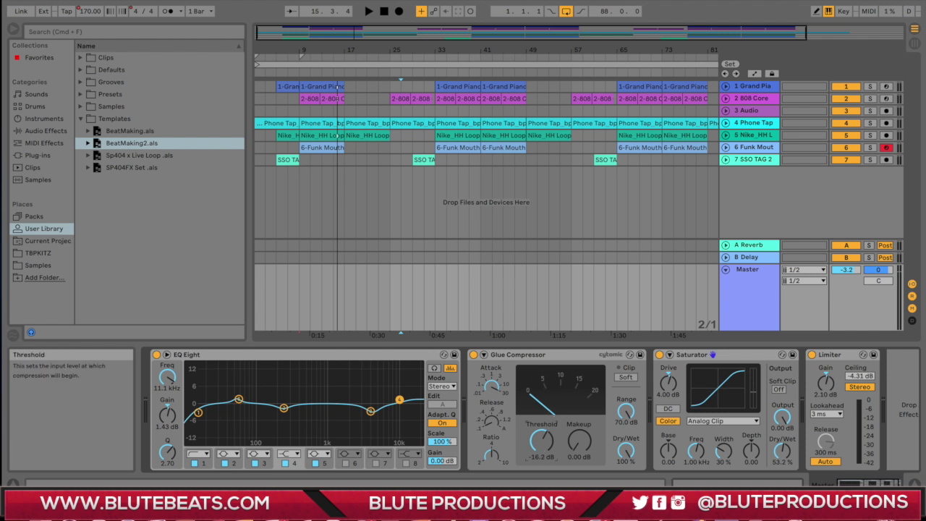
pyautogui.press('space')
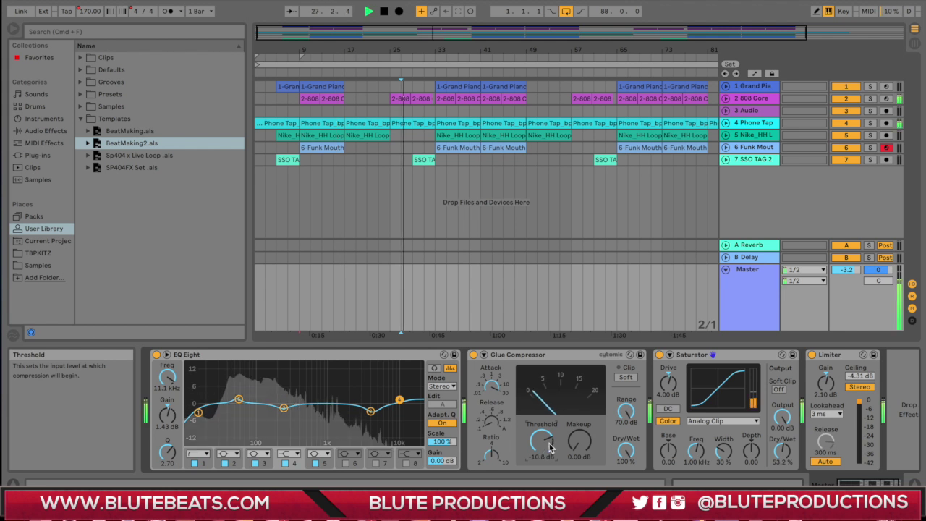
pyautogui.click(438, 62)
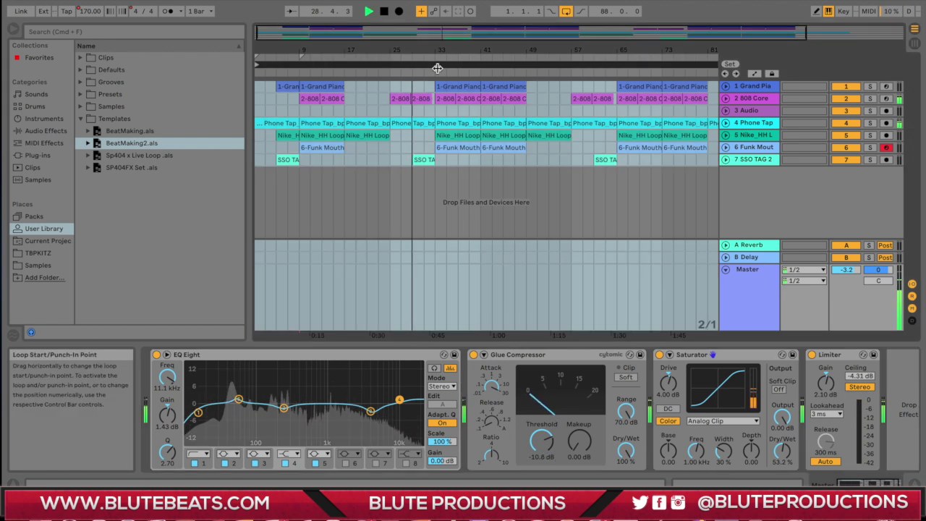
pyautogui.click(486, 286)
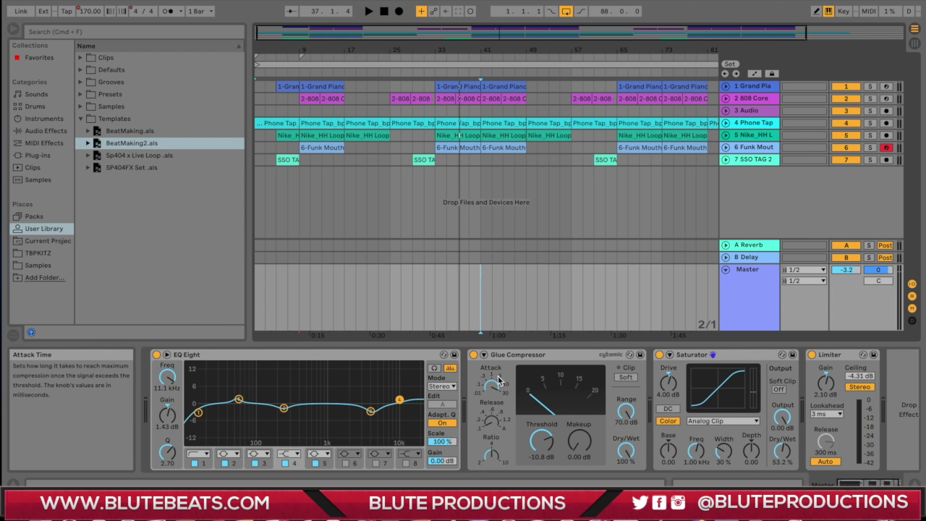
pyautogui.press('space')
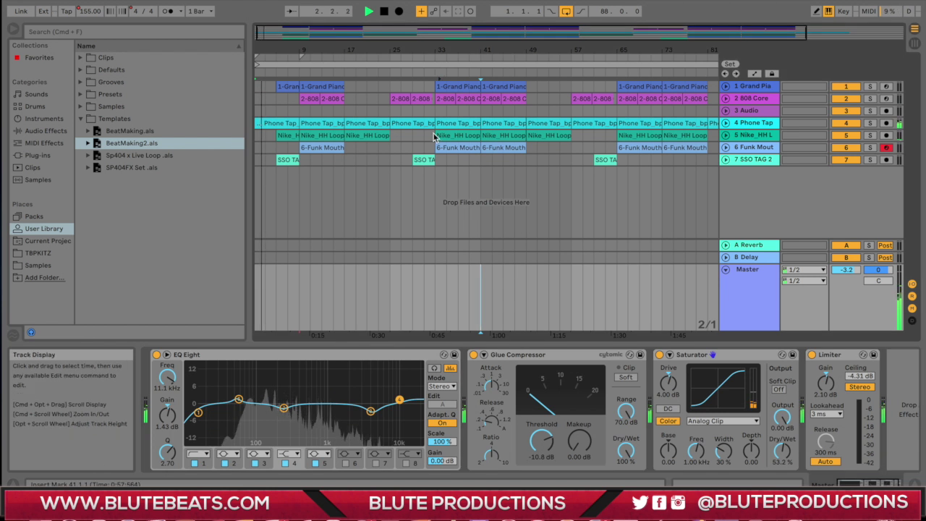
pyautogui.click(438, 189)
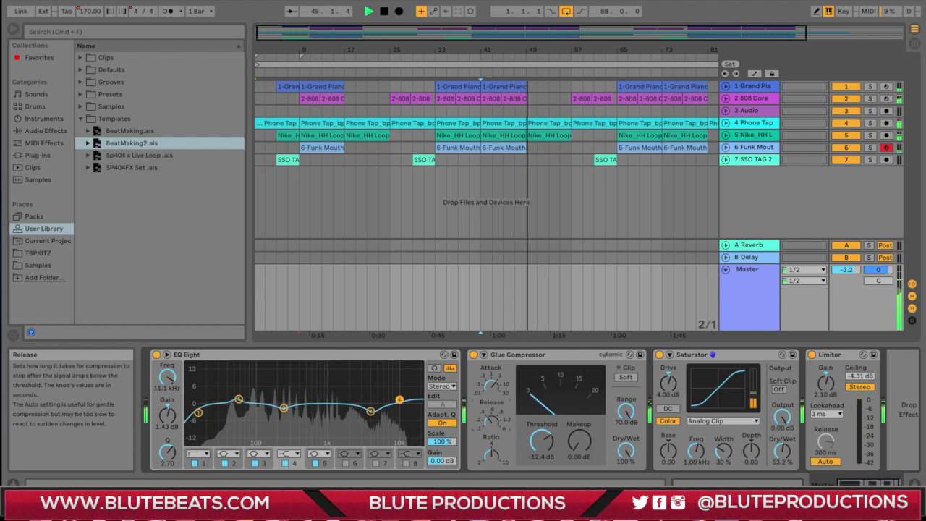
pyautogui.press('space')
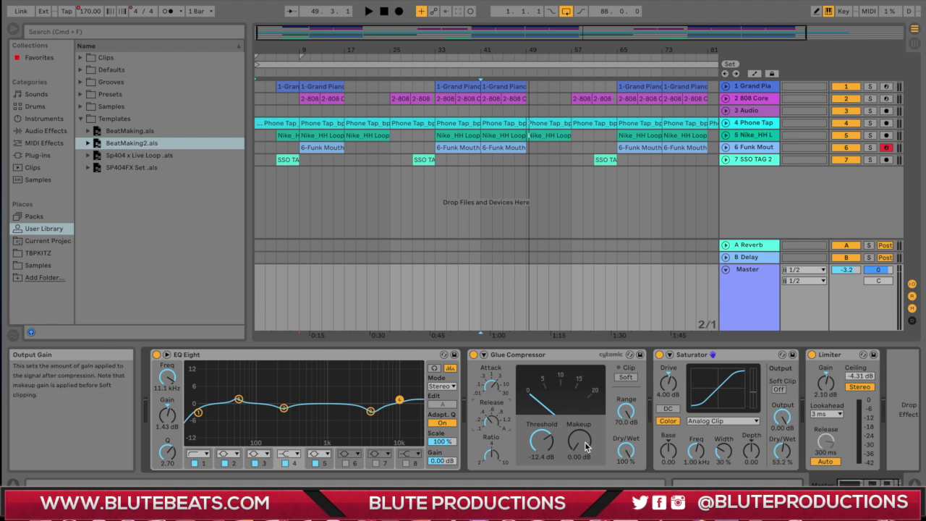
# Try the Glue Compressor's makeup gain while playing from bar 33, and set the Saturator's Dry/Wet to about 49.2%
pyautogui.click(438, 73)
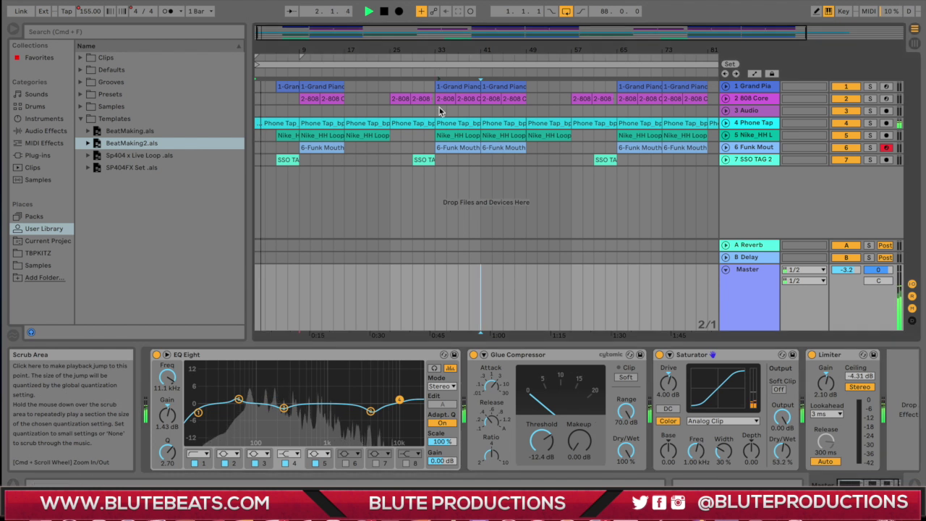
pyautogui.moveTo(579, 440); pyautogui.dragTo(579, 424)
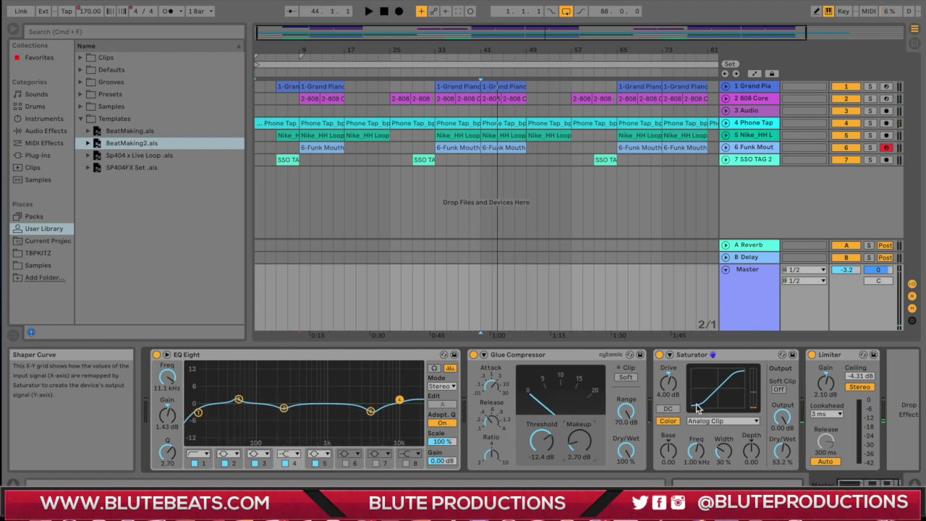
pyautogui.click(688, 360)
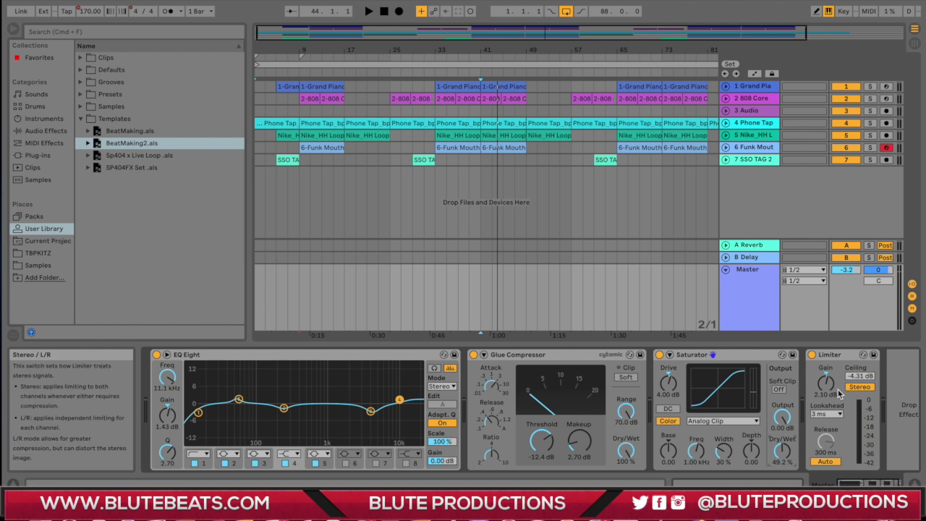
# Play the beat from bar 33 and set the Limiter's ceiling to about -6.19 dB and gain to about 2.70 dB
pyautogui.press('space')
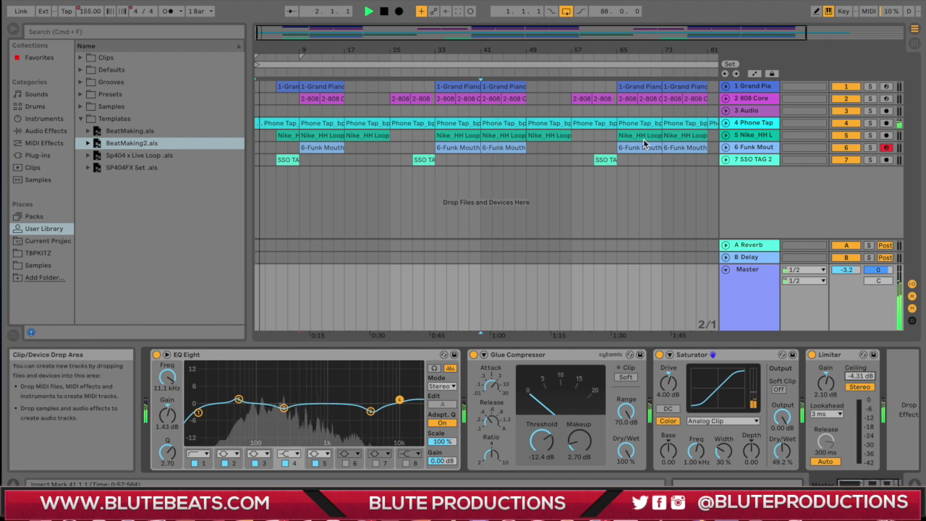
pyautogui.click(437, 67)
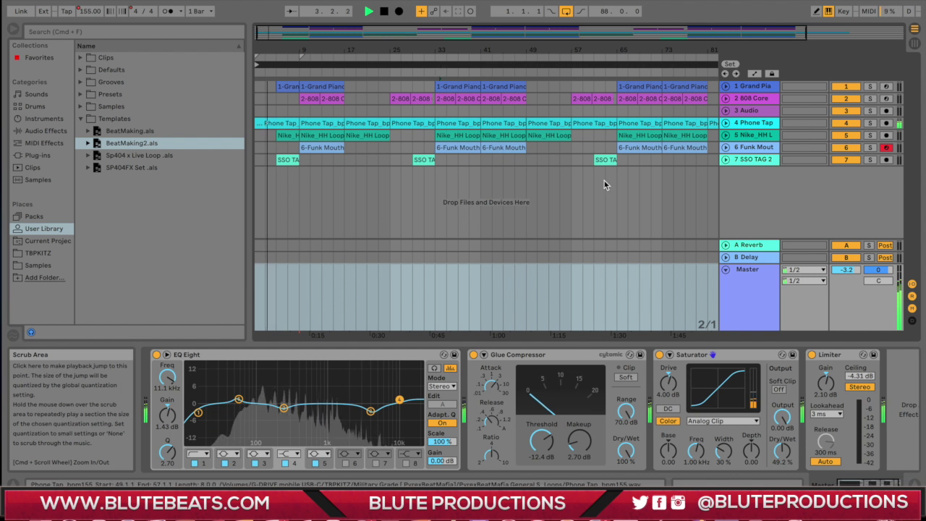
pyautogui.moveTo(861, 376); pyautogui.dragTo(826, 373)
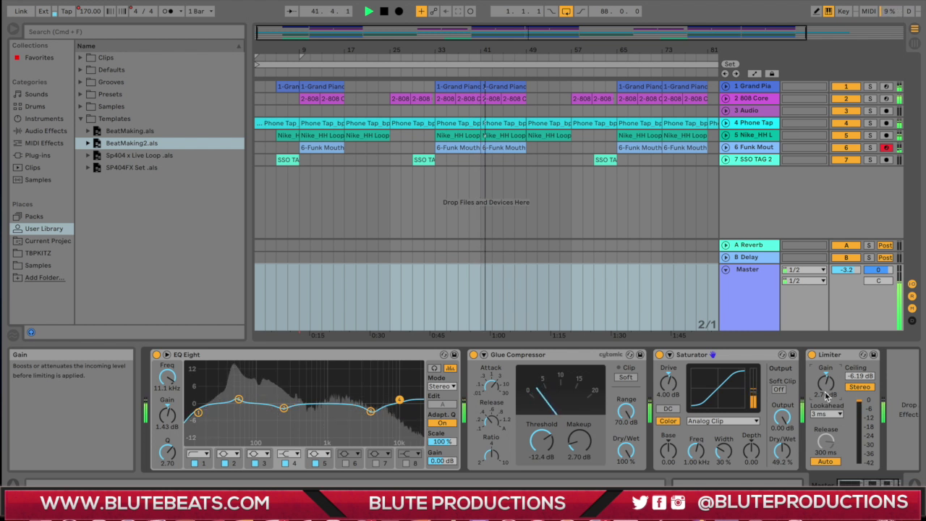
# Compare the playing beat with the Limiter bypassed and enabled, leaving it enabled
pyautogui.click(813, 356)
pyautogui.click(813, 355)
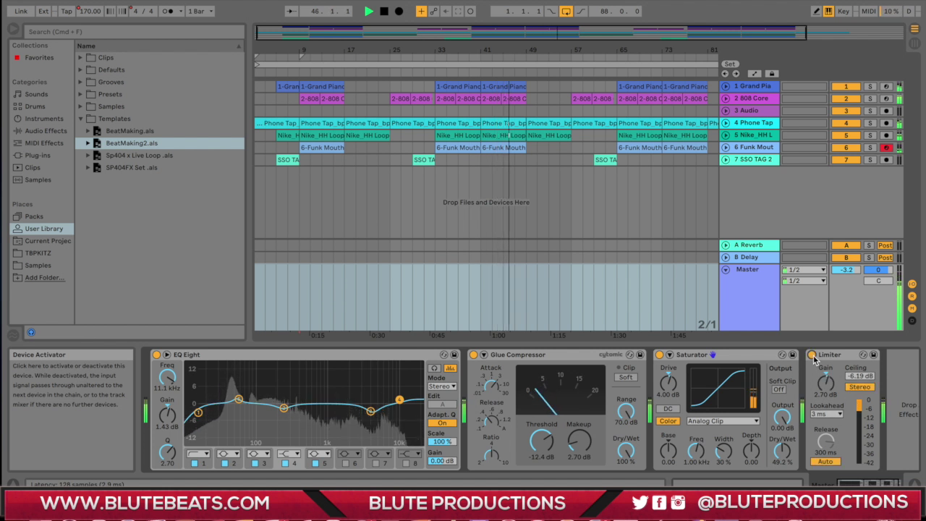
pyautogui.click(812, 355)
pyautogui.click(813, 355)
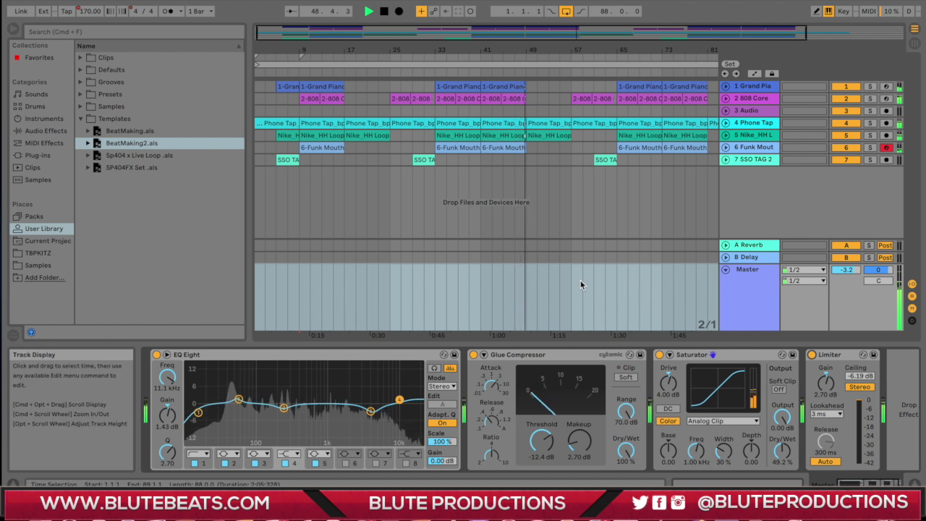
# Bypass EQ Eight, Glue Compressor, Saturator and Limiter in turn, and re-enable all four to compare the unmastered and mastered sound
pyautogui.click(156, 354)
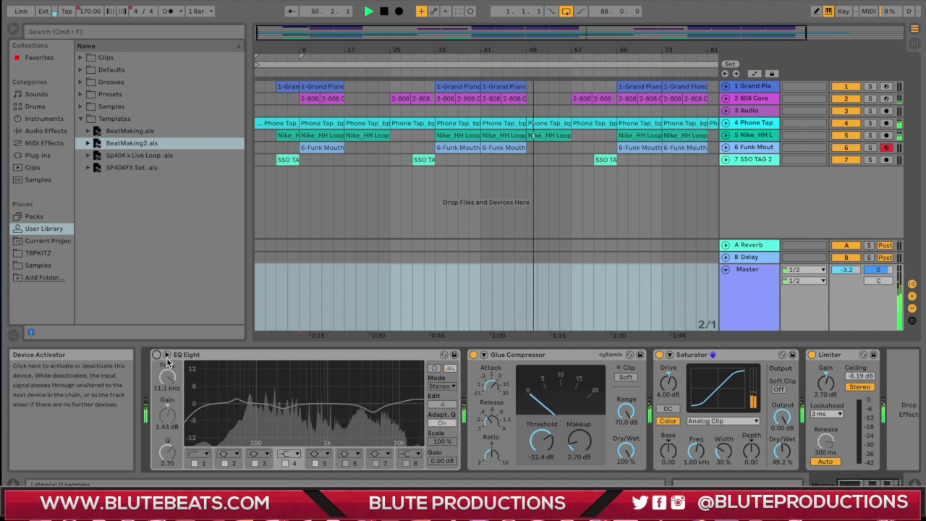
pyautogui.click(474, 355)
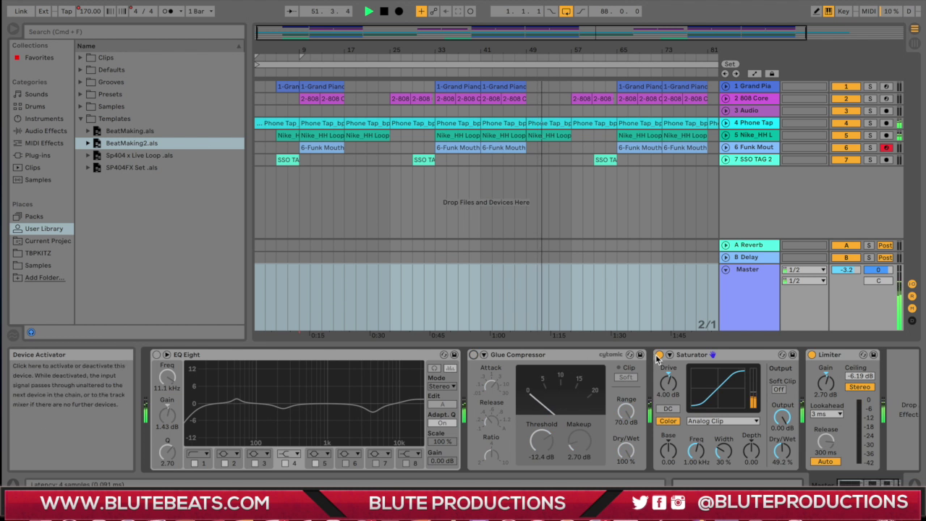
pyautogui.click(659, 355)
pyautogui.click(812, 356)
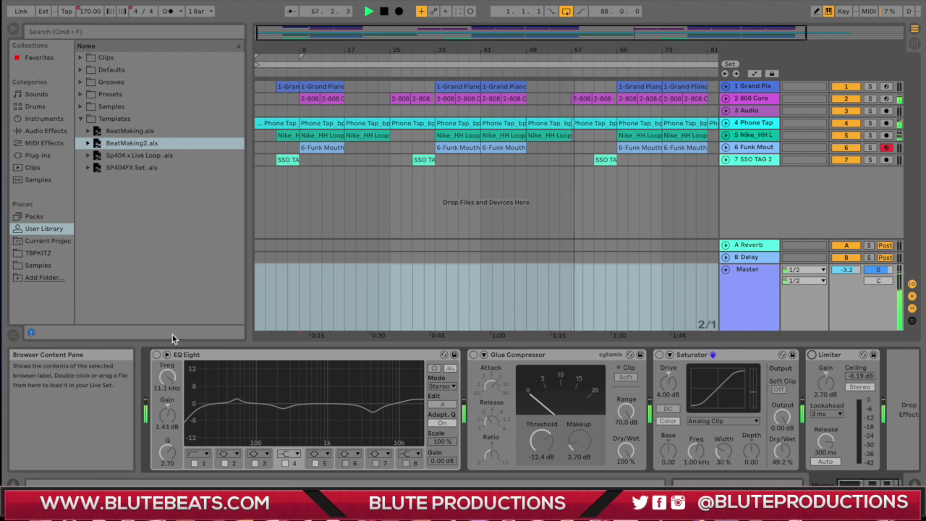
pyautogui.click(157, 355)
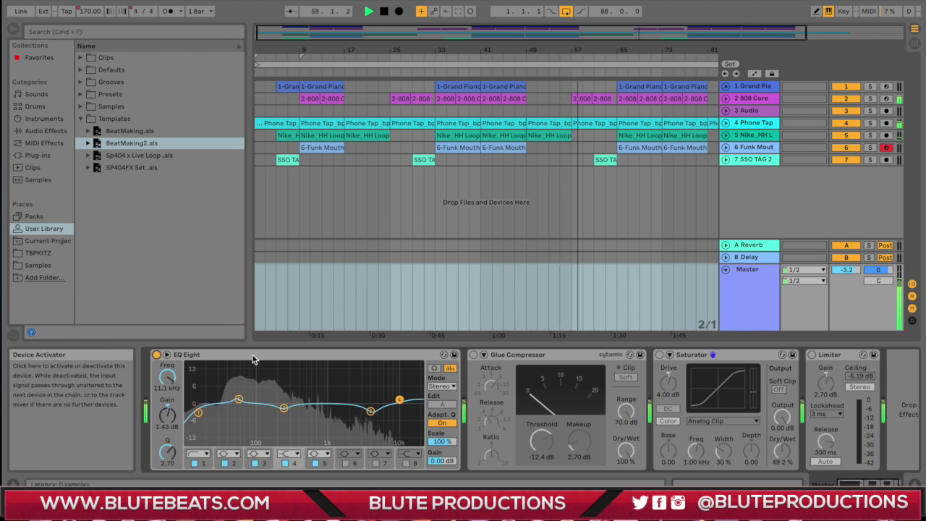
pyautogui.click(473, 354)
pyautogui.click(659, 354)
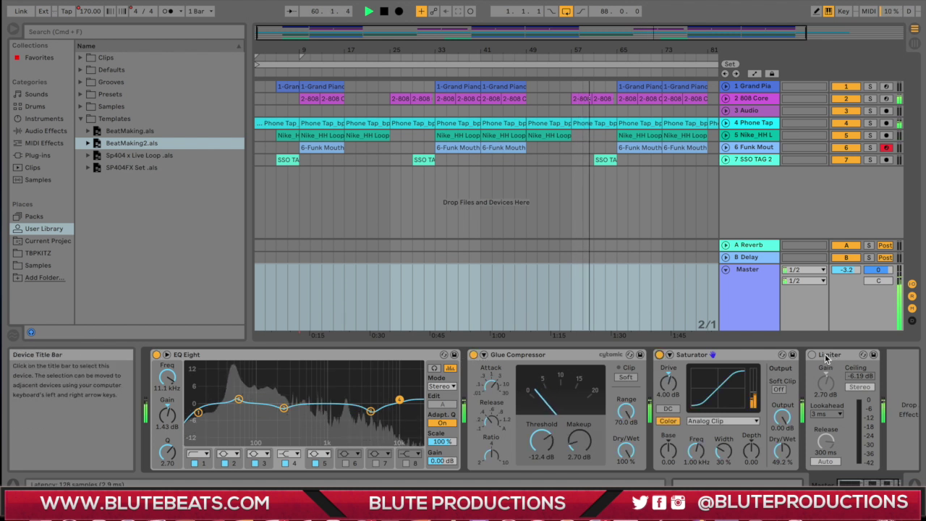
pyautogui.click(812, 355)
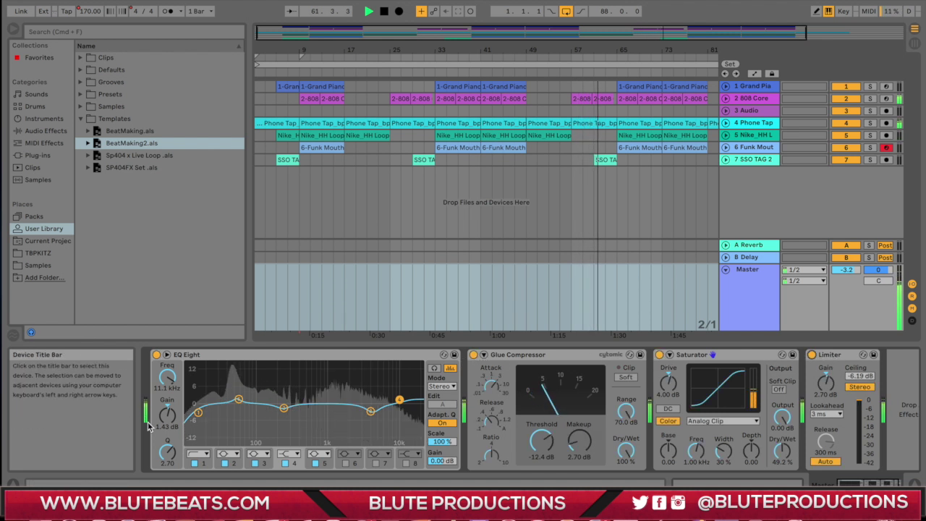
# Reshape EQ Eight's low end: move band 2 to about 119 Hz at -5.83 dB, raise the low-cut frequency and flatten the bass boost
pyautogui.moveTo(283, 408); pyautogui.dragTo(269, 410)
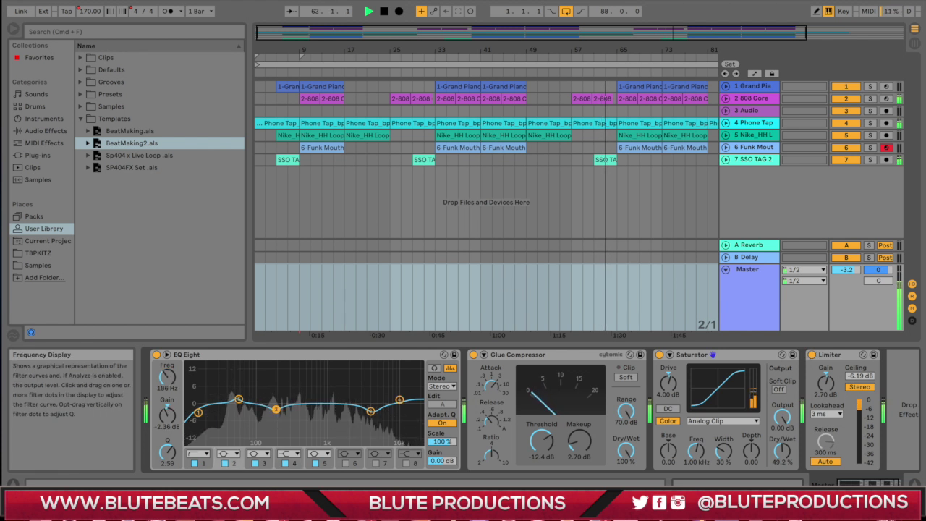
pyautogui.moveTo(198, 412); pyautogui.dragTo(262, 418)
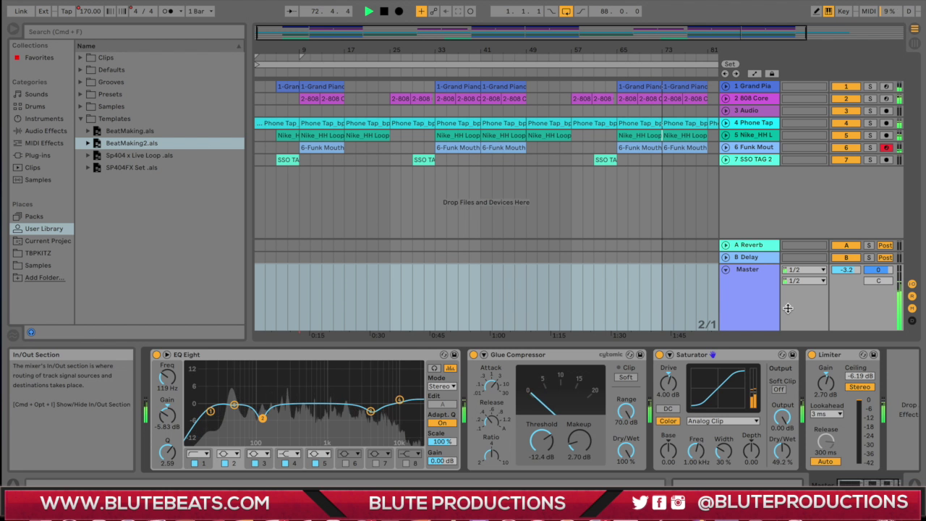
# Bypass the whole Master effect chain, replay the beat from bar 65, and re-enable all four devices to compare the new EQ setting
pyautogui.press('0')
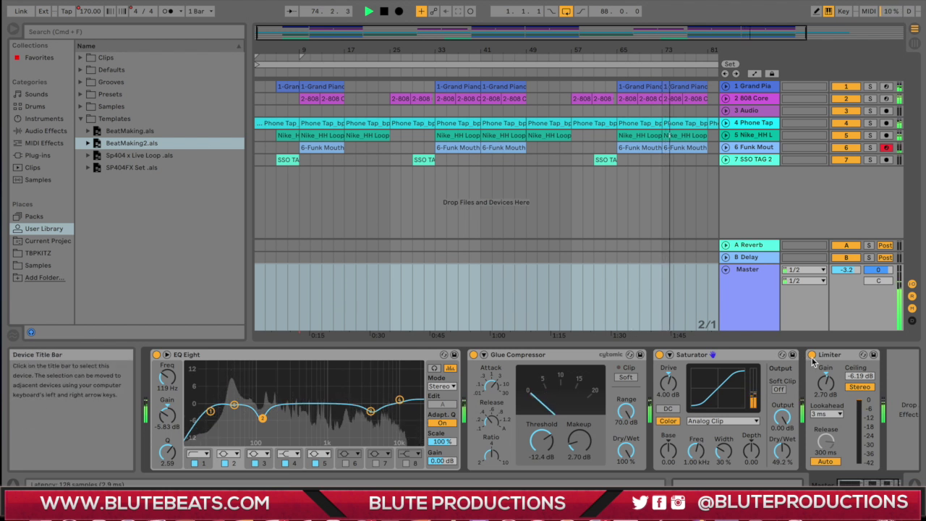
pyautogui.click(660, 355)
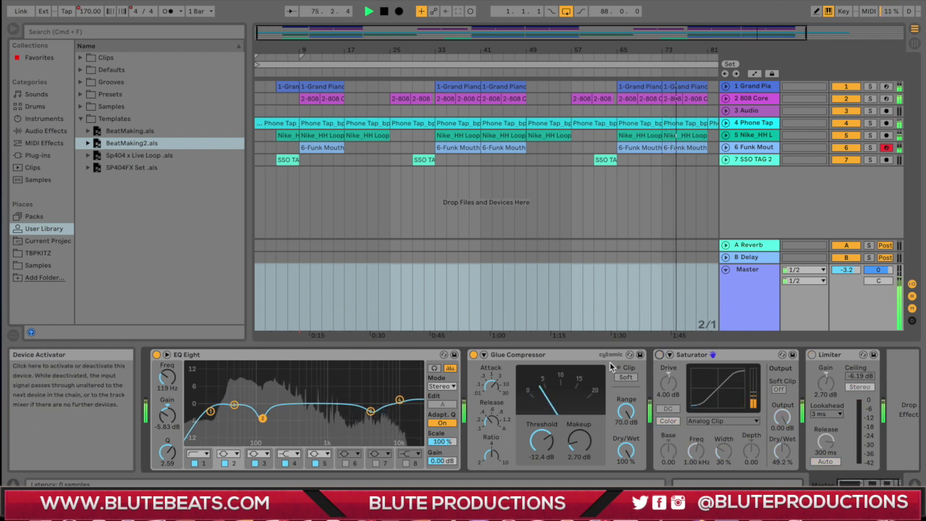
pyautogui.click(473, 355)
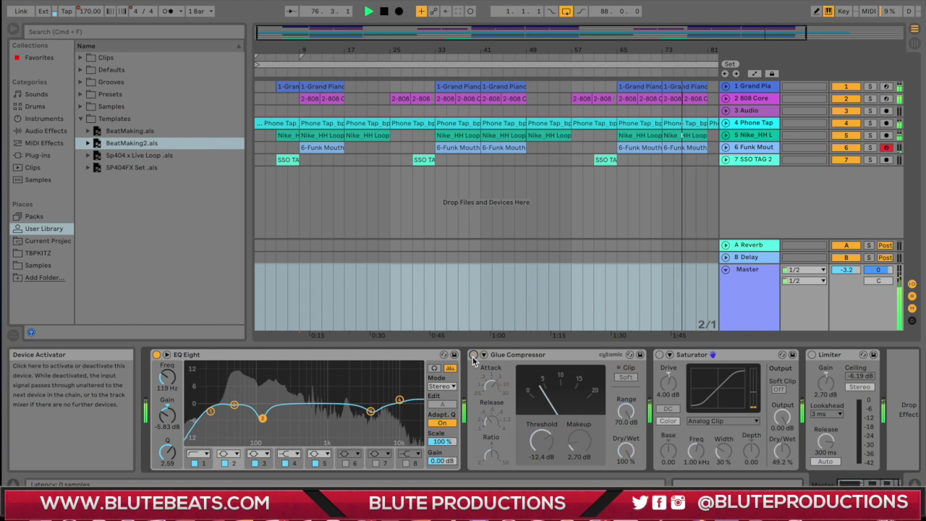
pyautogui.click(156, 354)
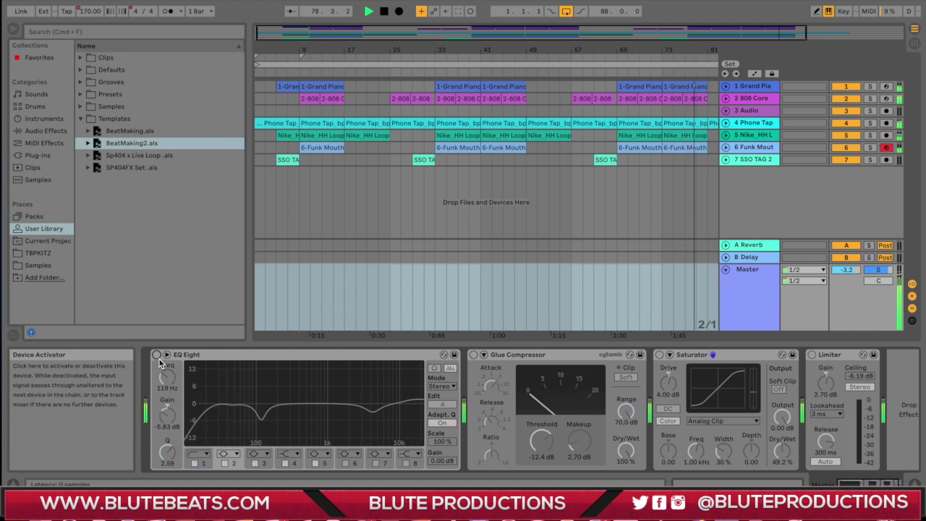
pyautogui.click(628, 87)
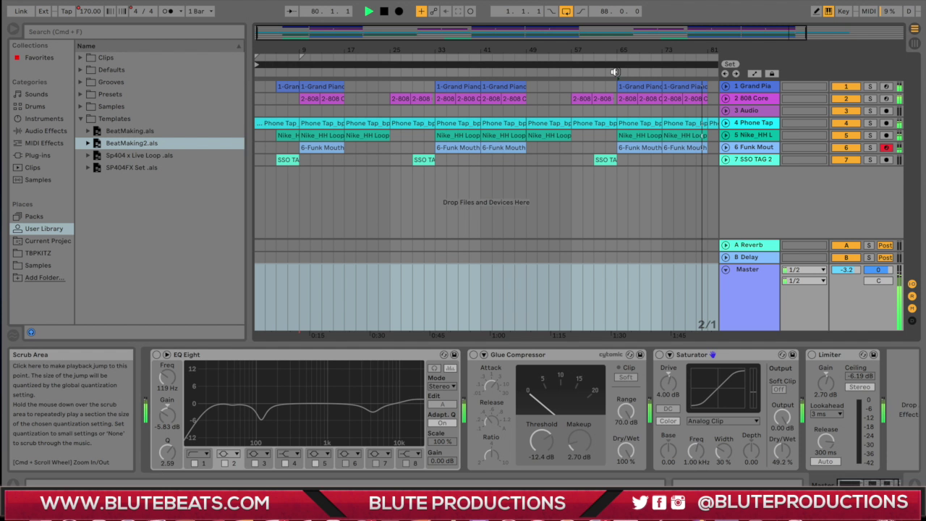
pyautogui.click(156, 355)
pyautogui.click(473, 355)
pyautogui.click(659, 355)
pyautogui.click(811, 355)
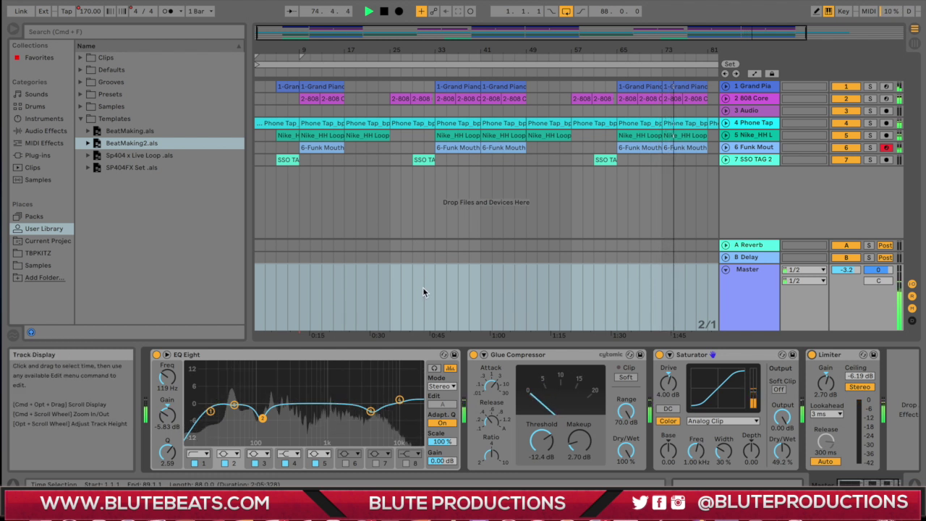
# Lower the Saturator's Drive to about 3.43 dB while the beat plays
pyautogui.moveTo(672, 388)
pyautogui.mouseDown()
pyautogui.moveTo(671, 412)
pyautogui.moveTo(671, 391)
pyautogui.mouseUp()
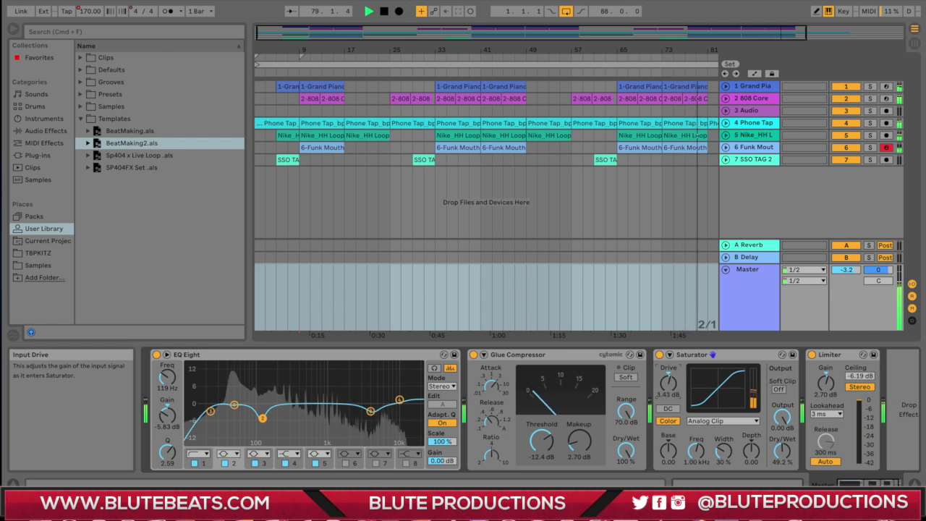